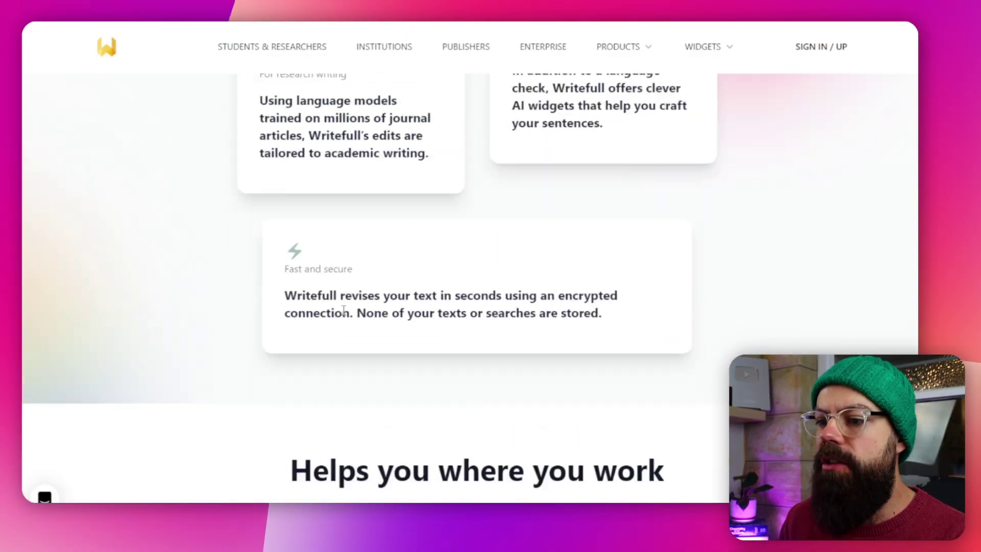
- Scroll the Writefull homepage to the AI widgets list: Academizer, Paraphraser, Title Generator and Abstract Generator
{"action": "scroll", "coordinate": [300, 333], "scroll_direction": "down", "scroll_amount": 7}
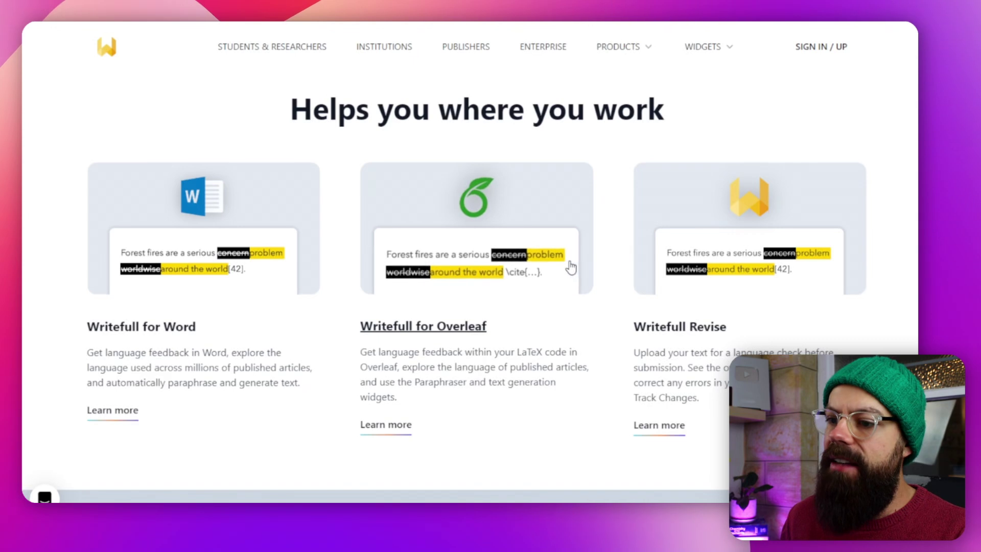
{"action": "scroll", "coordinate": [570, 266], "scroll_direction": "down", "scroll_amount": 5}
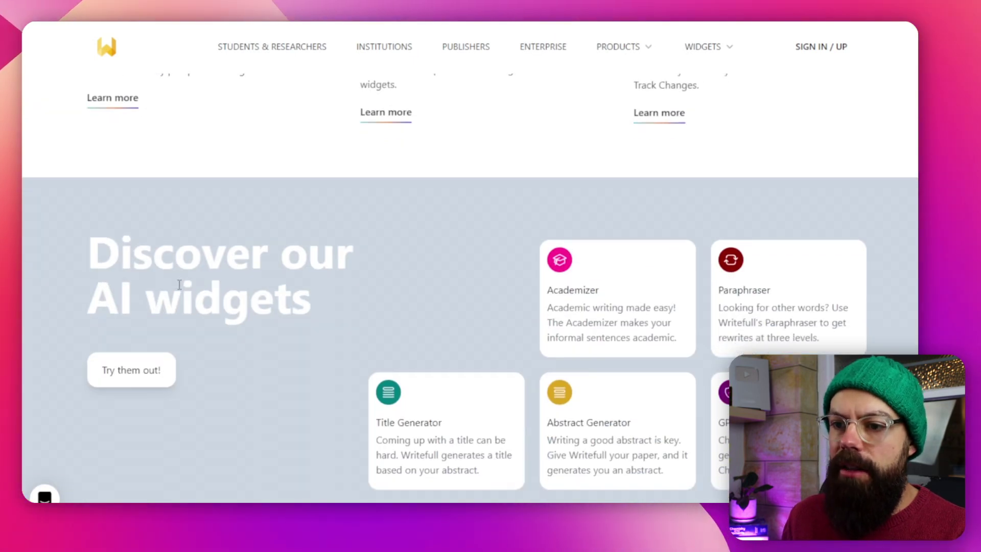
- Open the Writefull account page showing the Premium monthly plan and sign-out option
{"action": "scroll", "coordinate": [224, 320], "scroll_direction": "down", "scroll_amount": 2}
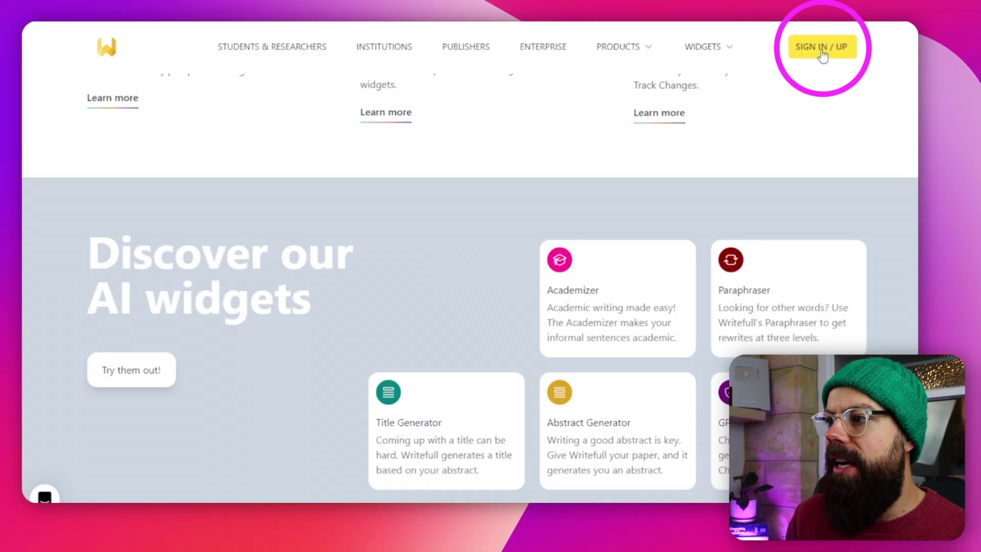
{"action": "left_click", "coordinate": [817, 57]}
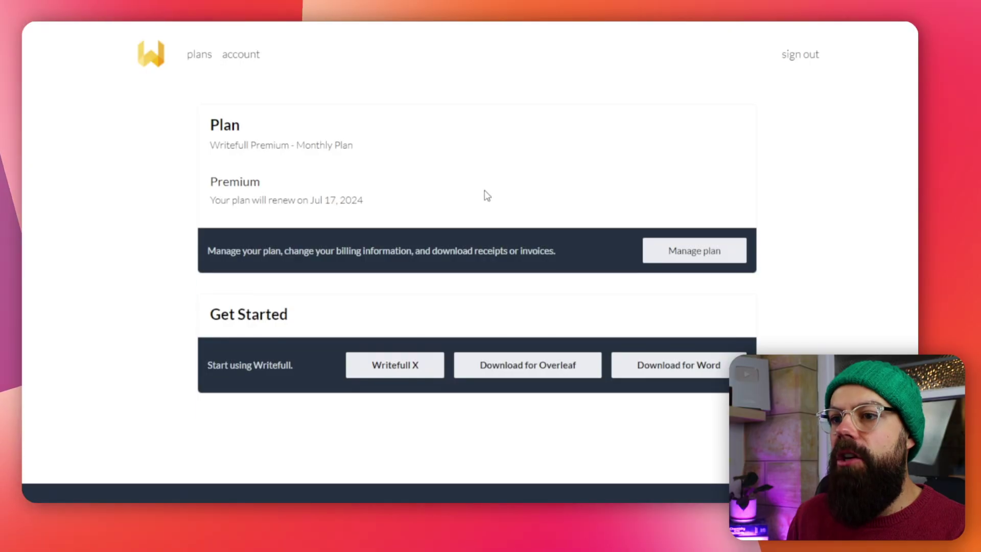
{"action": "scroll", "coordinate": [477, 195], "scroll_direction": "up", "scroll_amount": 3}
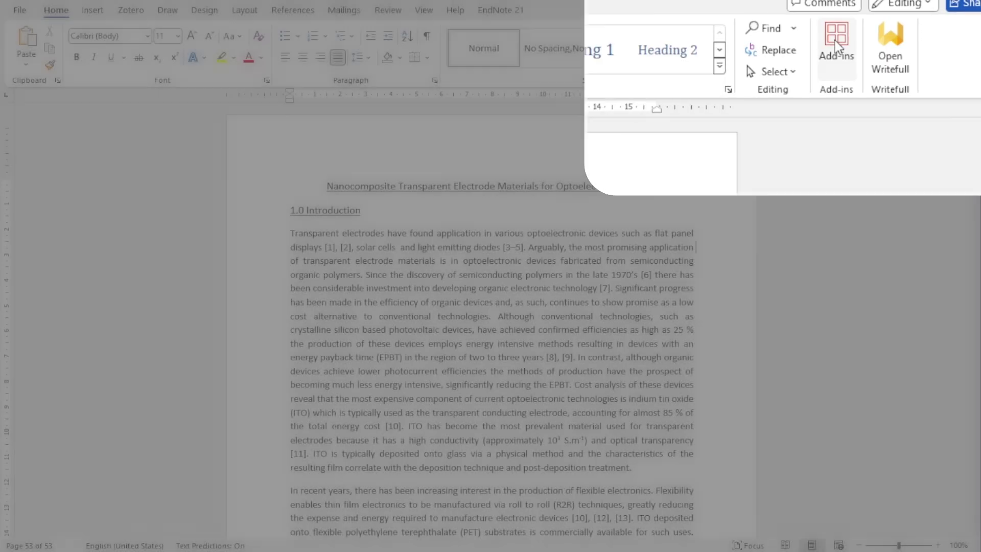
- Launch the Writefull add-in from Word's installed add-ins
{"action": "left_click", "coordinate": [836, 41]}
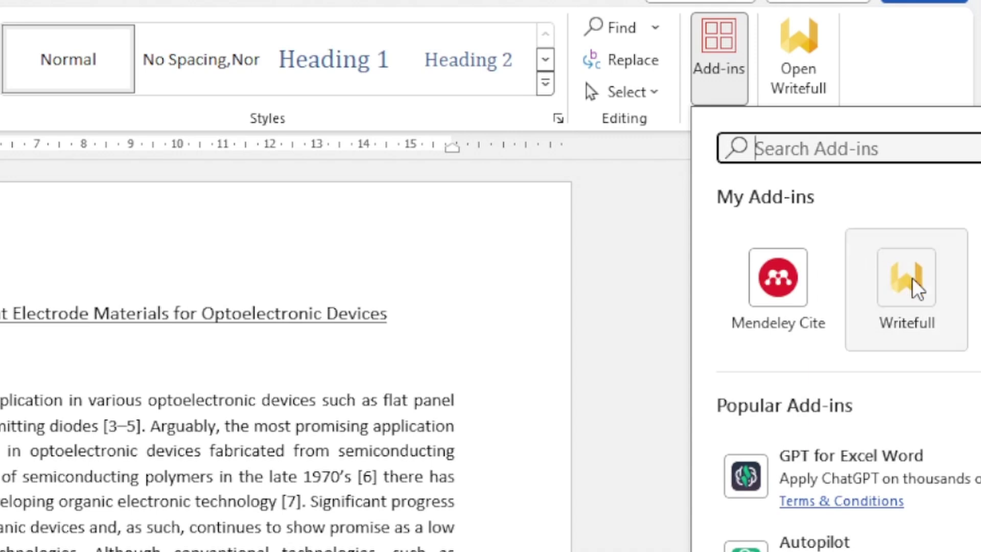
{"action": "left_click", "coordinate": [672, 256]}
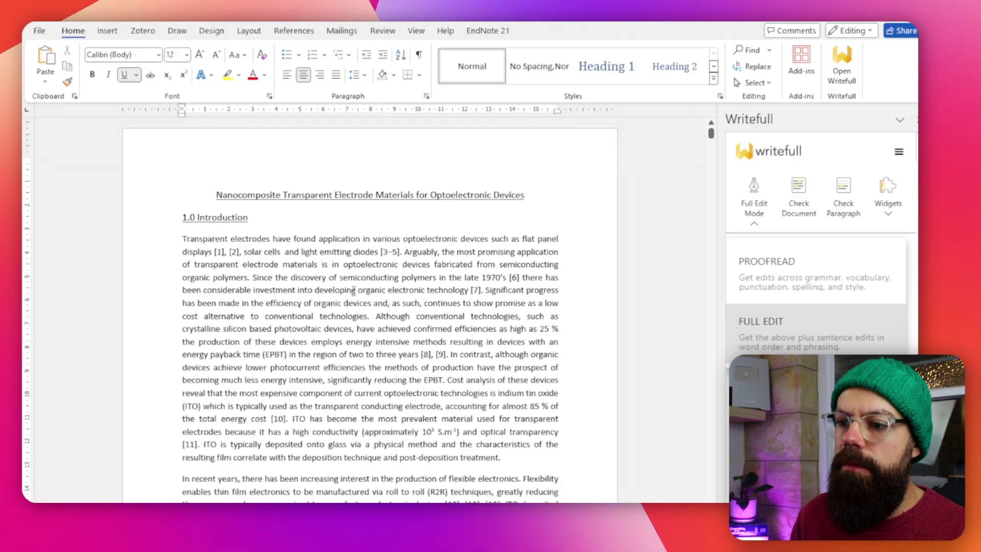
{"action": "scroll", "coordinate": [178, 373], "scroll_direction": "down", "scroll_amount": 15}
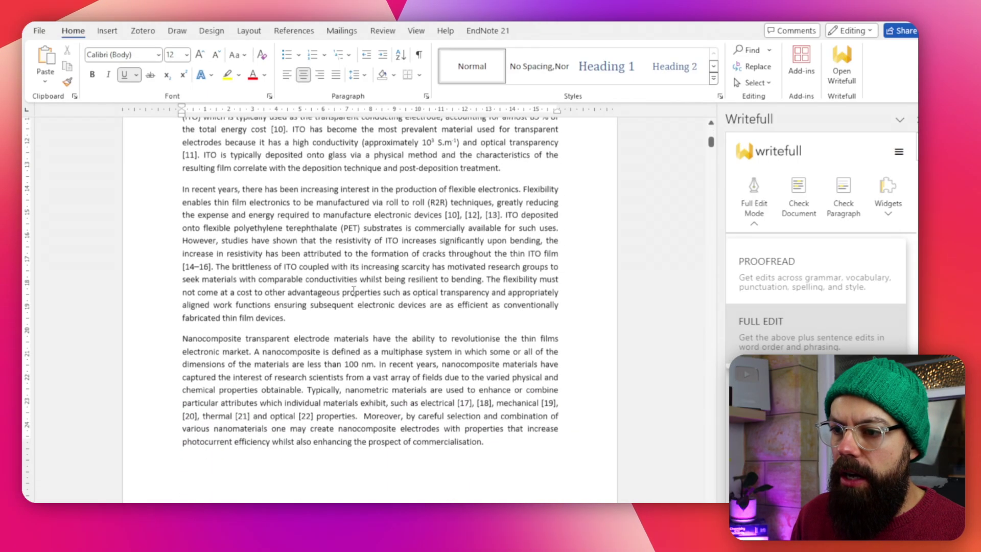
{"action": "scroll", "coordinate": [354, 291], "scroll_direction": "up", "scroll_amount": 15}
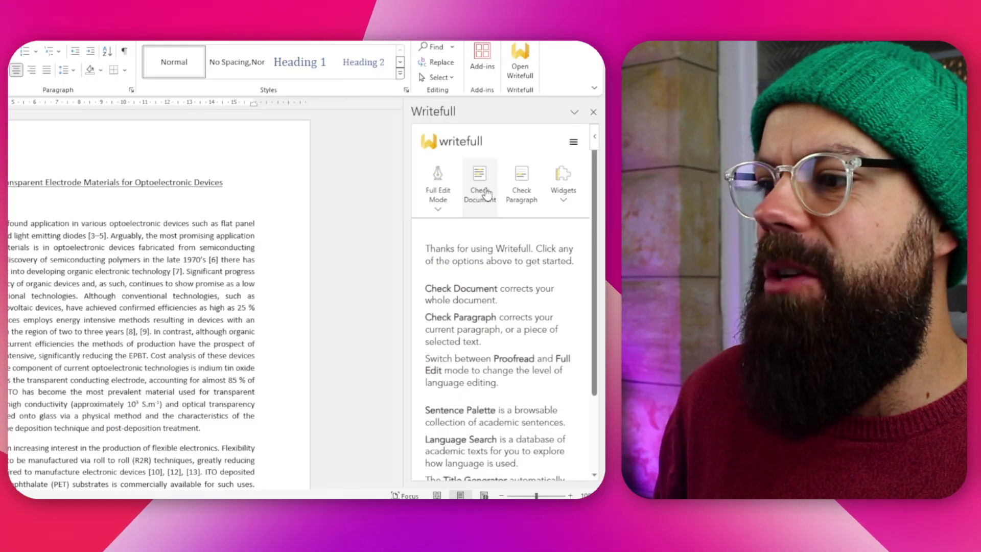
- Run Writefull's whole-document check, which lists 379 suggested edits
{"action": "left_click", "coordinate": [488, 193]}
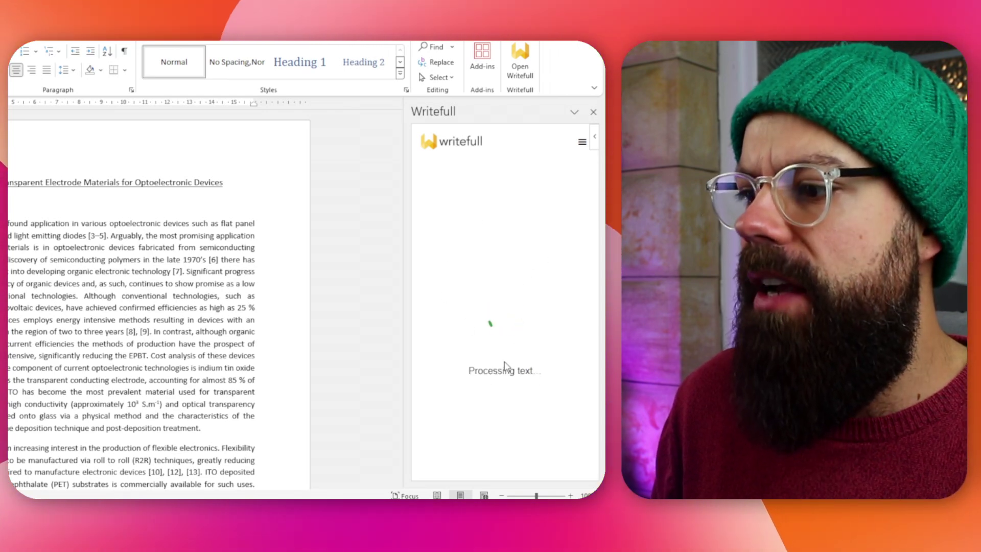
{"action": "left_click_drag", "start_coordinate": [468, 371], "coordinate": [533, 372]}
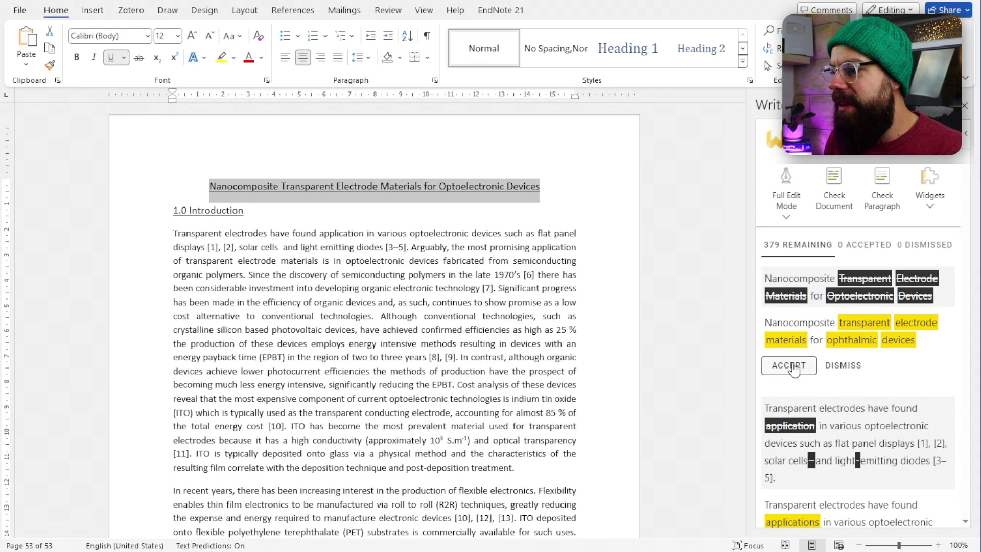
- Accept the title's lowercase fix, undoing 'ophthalmic devices', then accept the first-sentence fixes
{"action": "left_click", "coordinate": [792, 365]}
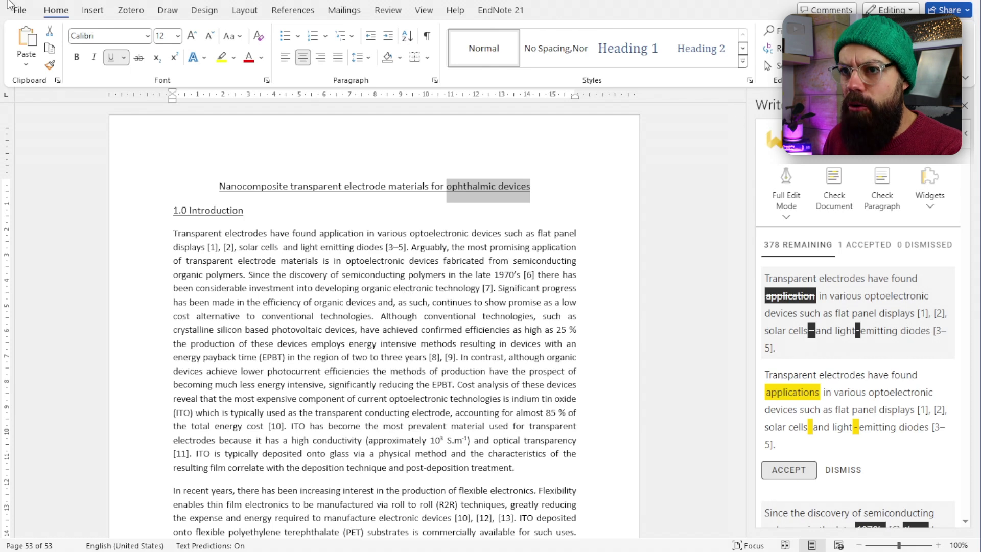
{"action": "key", "text": "ctrl+z"}
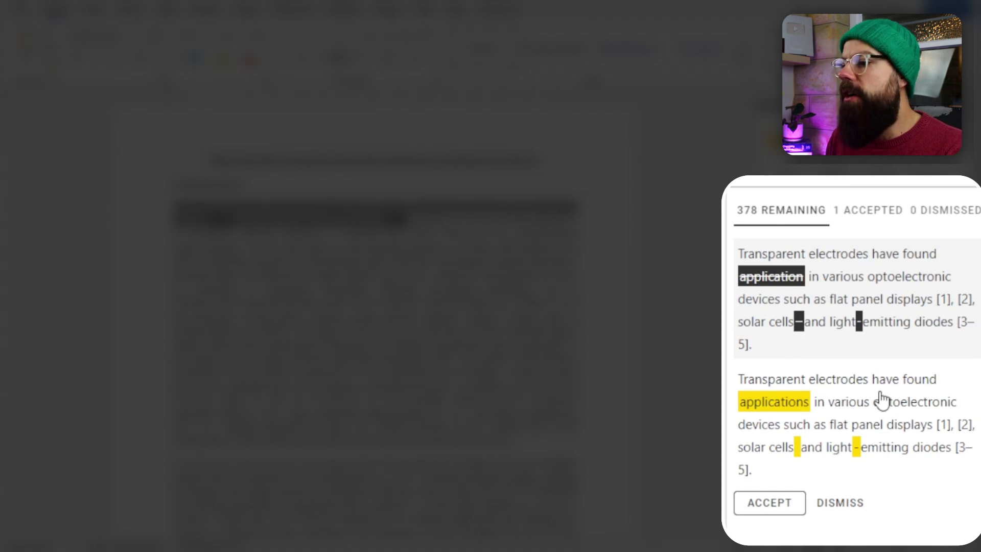
{"action": "left_click", "coordinate": [780, 503]}
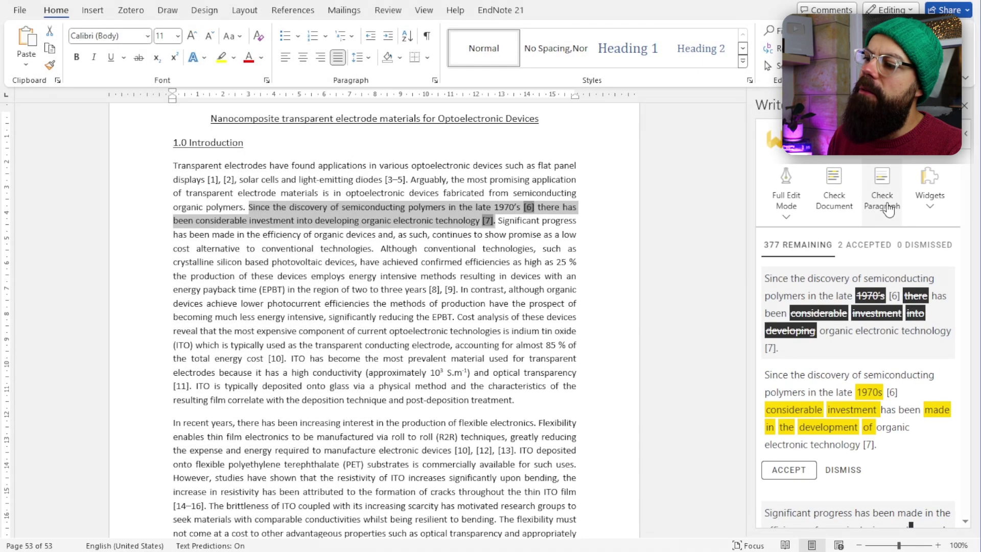
{"action": "scroll", "coordinate": [913, 460], "scroll_direction": "down", "scroll_amount": 10}
{"action": "scroll", "coordinate": [827, 389], "scroll_direction": "up", "scroll_amount": 2}
{"action": "scroll", "coordinate": [826, 389], "scroll_direction": "up", "scroll_amount": 5}
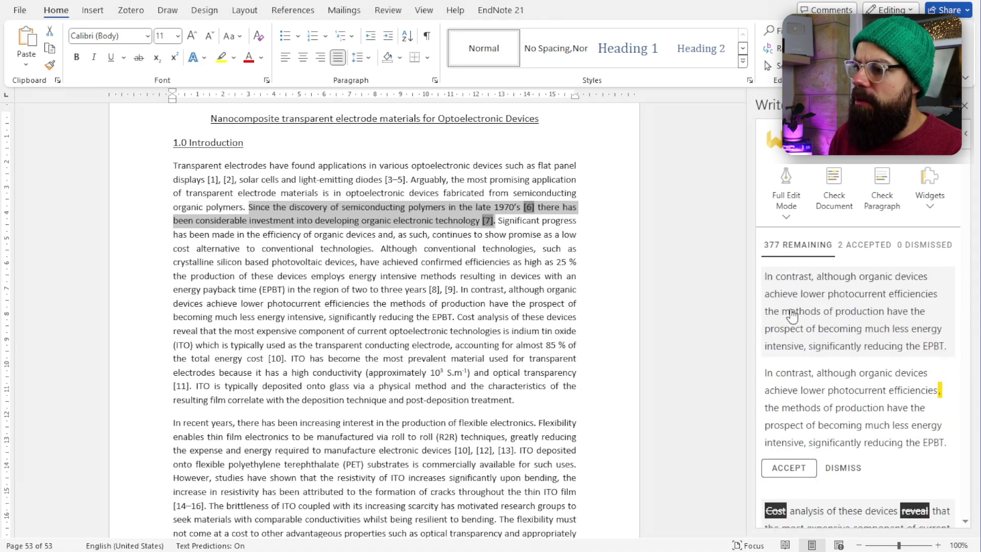
{"action": "left_click", "coordinate": [787, 219]}
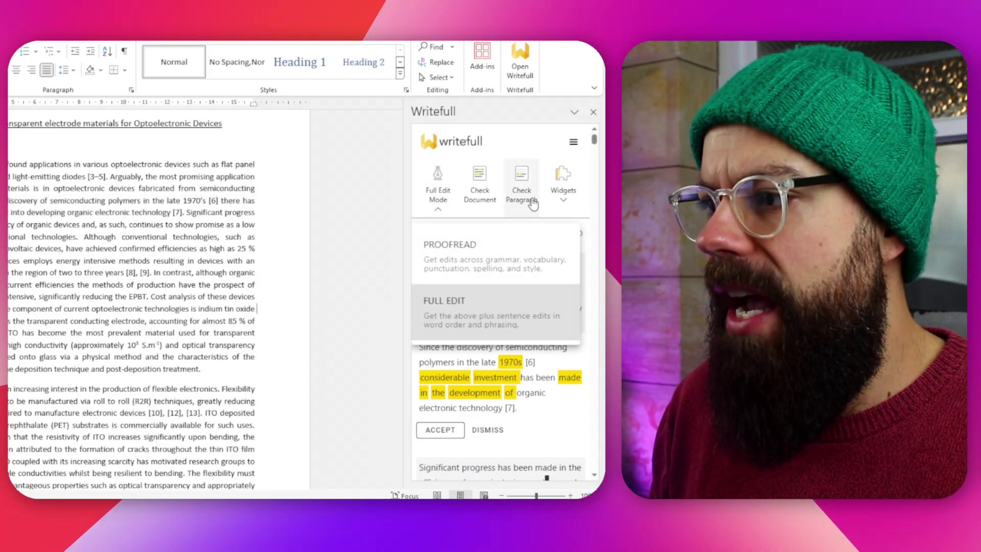
- Check the paragraph and accept the comma after 'solar cells' and the reworded 1970s investment sentence
{"action": "left_click", "coordinate": [521, 184]}
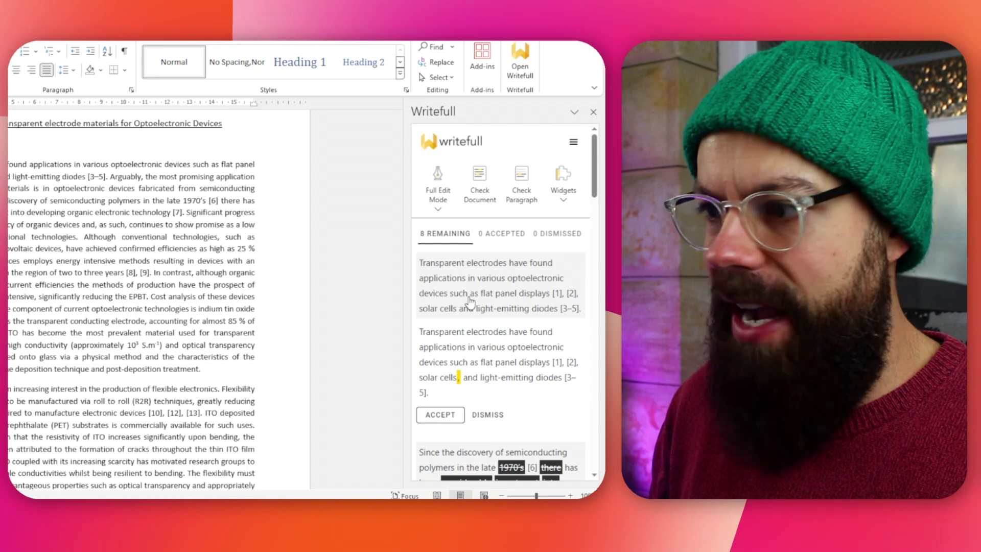
{"action": "left_click", "coordinate": [470, 301]}
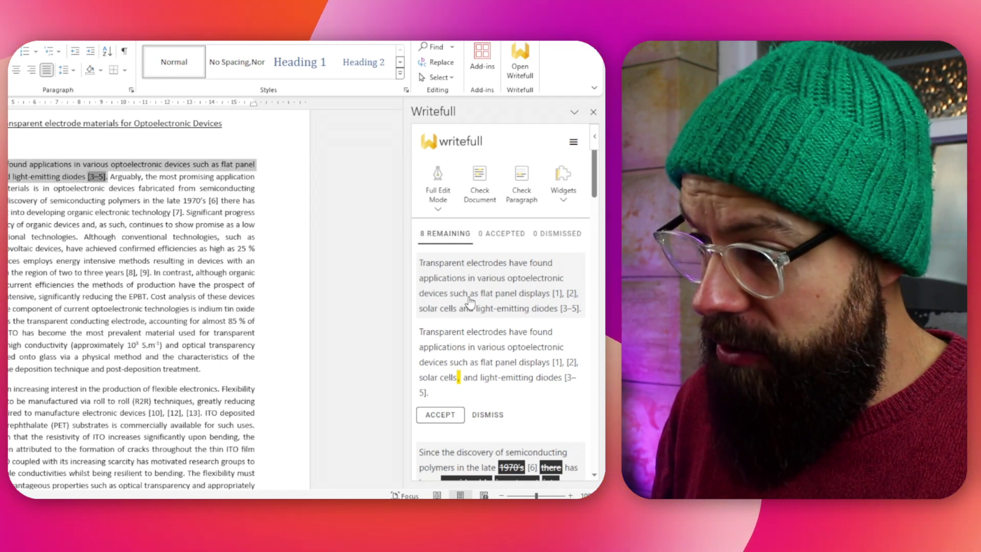
{"action": "left_click", "coordinate": [440, 414]}
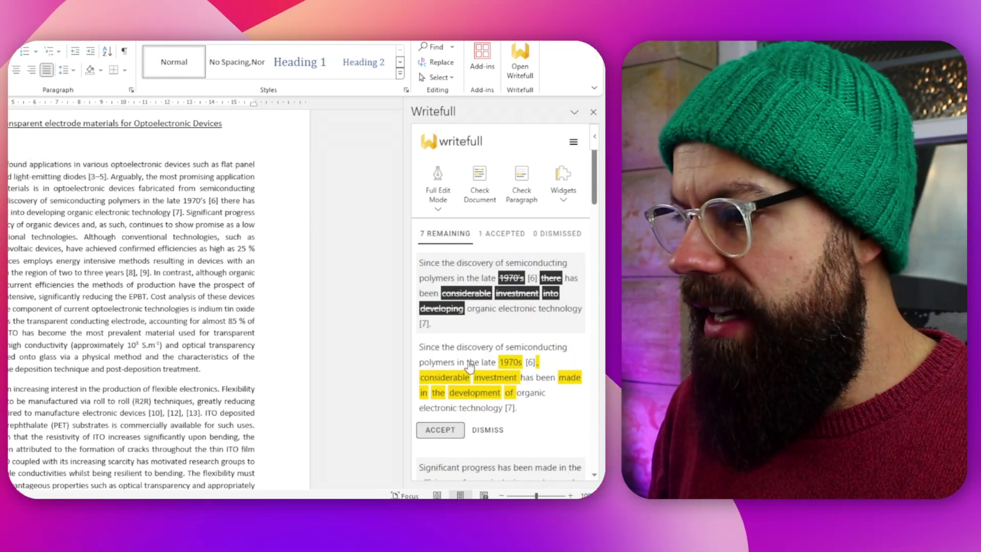
{"action": "left_click", "coordinate": [439, 429]}
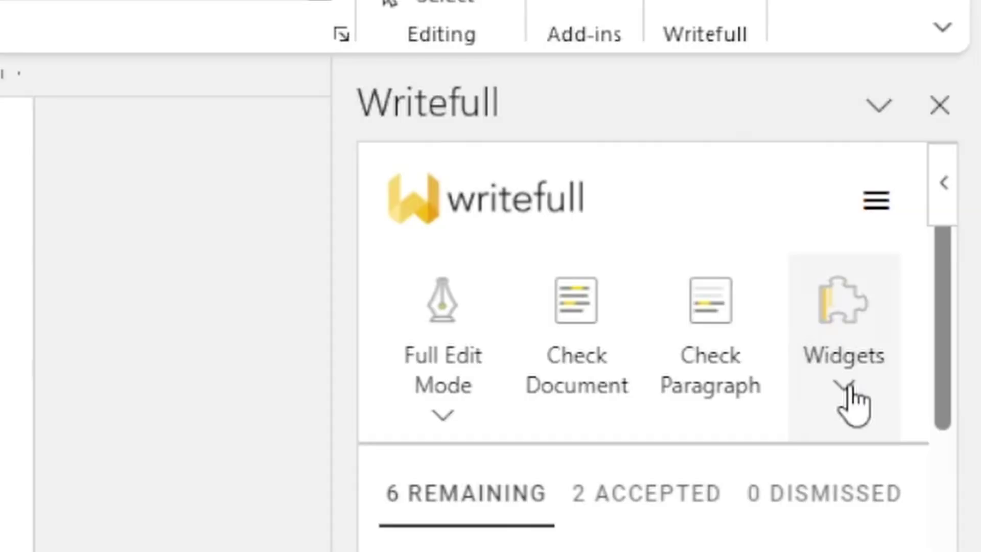
- Insert the Introduction study-aim phrase 'This work describes the design of', then undo it
{"action": "left_click", "coordinate": [849, 393]}
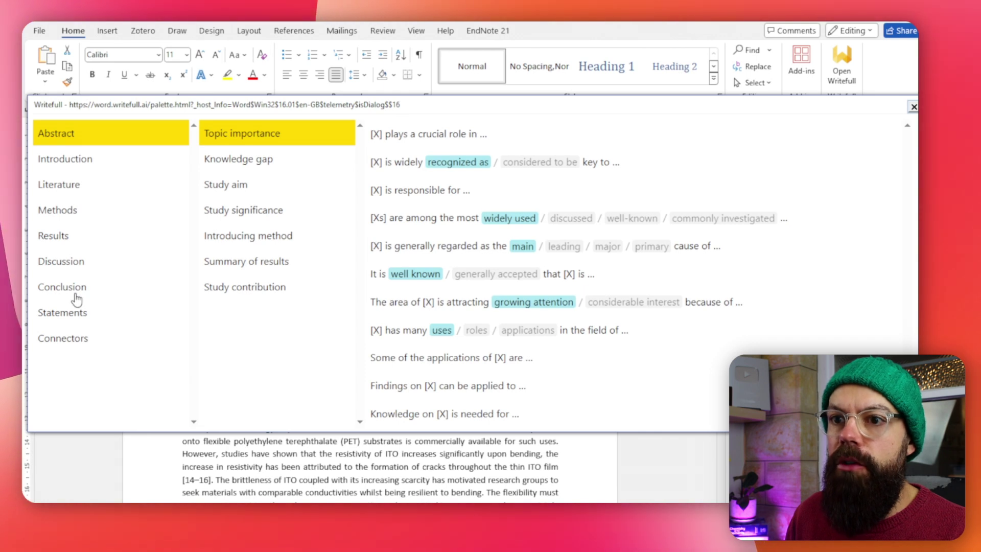
{"action": "left_click", "coordinate": [77, 163]}
{"action": "left_click", "coordinate": [227, 162]}
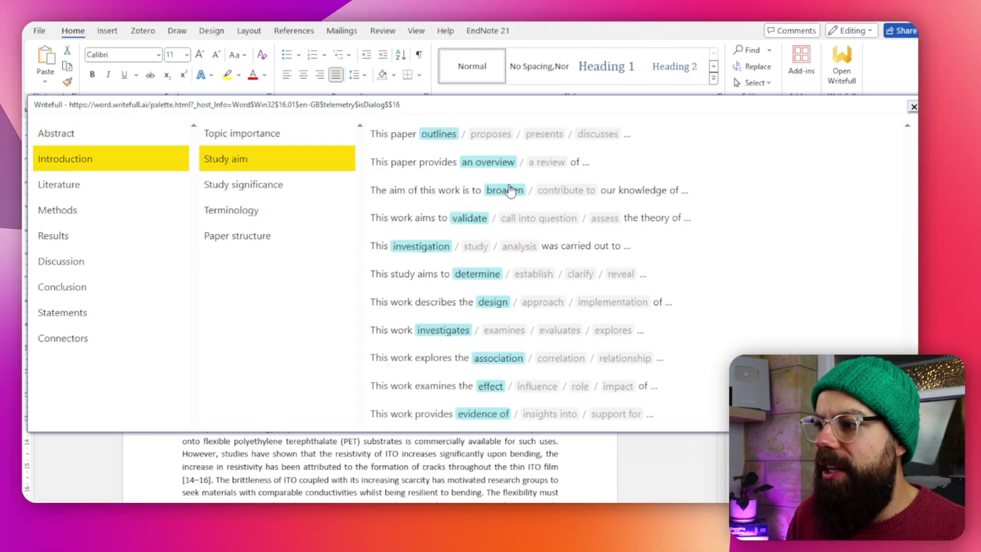
{"action": "scroll", "coordinate": [509, 191], "scroll_direction": "down", "scroll_amount": 1}
{"action": "left_click", "coordinate": [493, 272]}
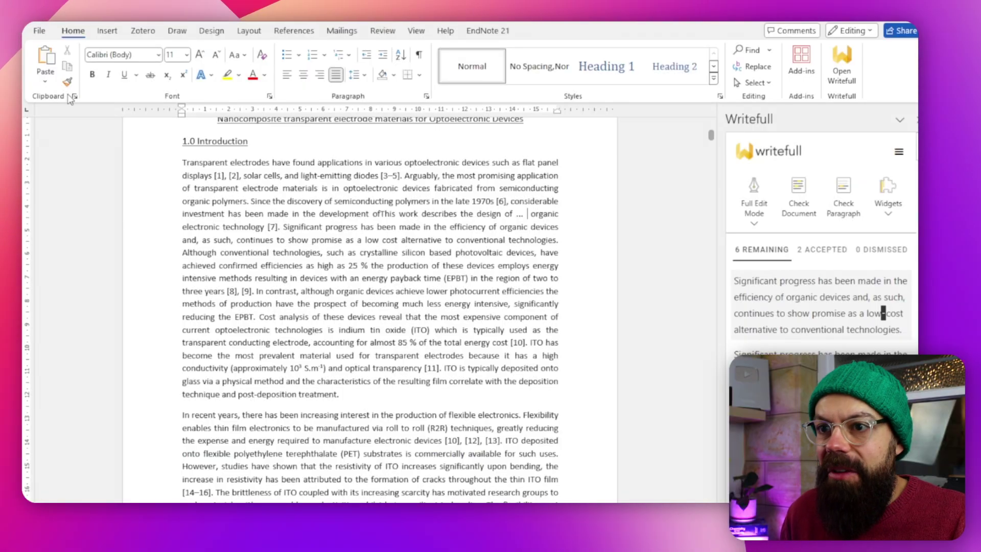
{"action": "key", "text": "ctrl+z"}
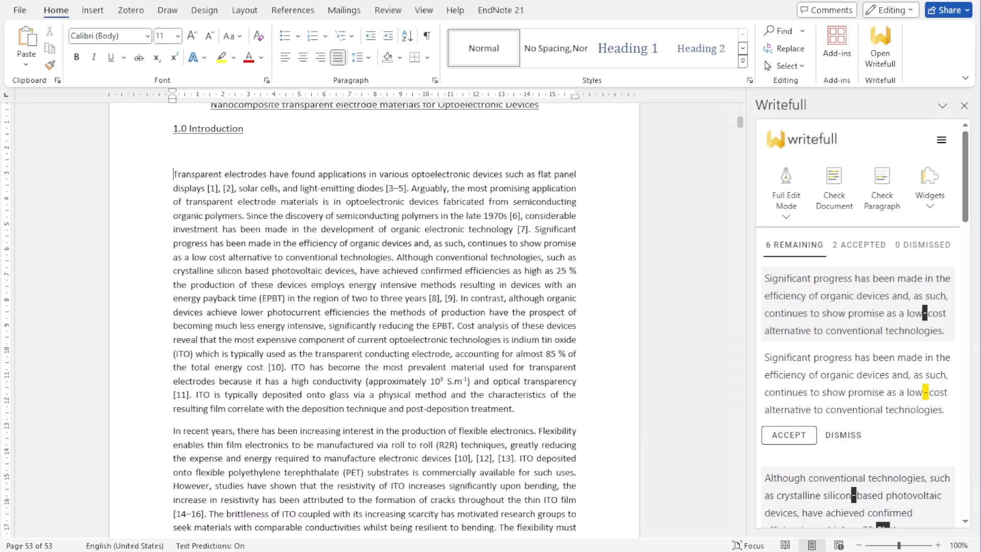
- Insert the Sentence Palette Introduction phrase '[X] plays a crucial role in ...'
{"action": "left_click", "coordinate": [948, 214]}
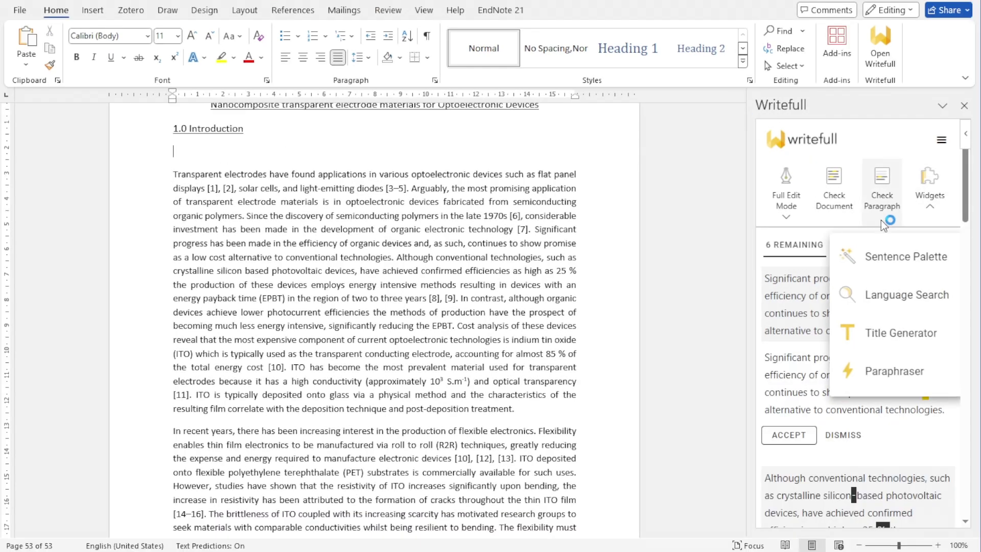
{"action": "left_click", "coordinate": [884, 318]}
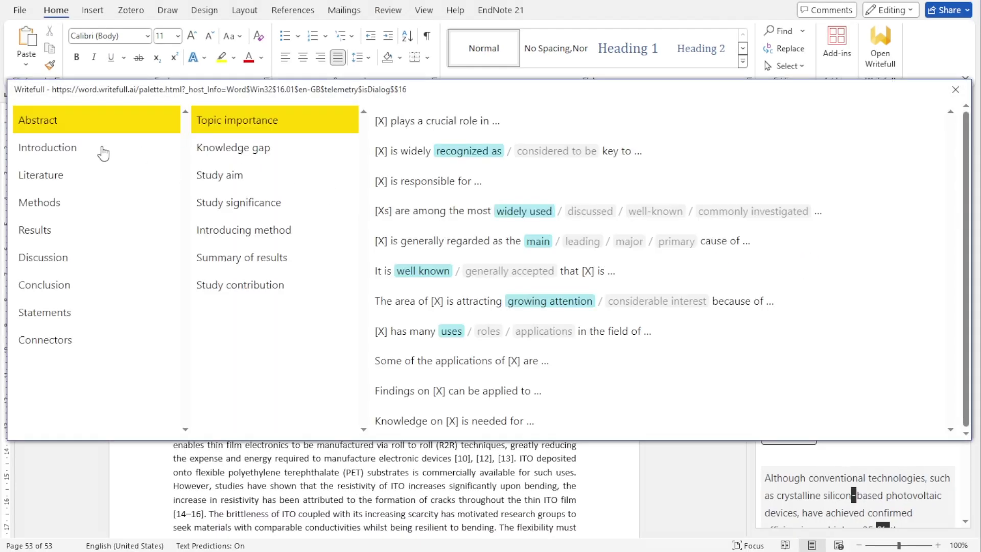
{"action": "left_click", "coordinate": [104, 151]}
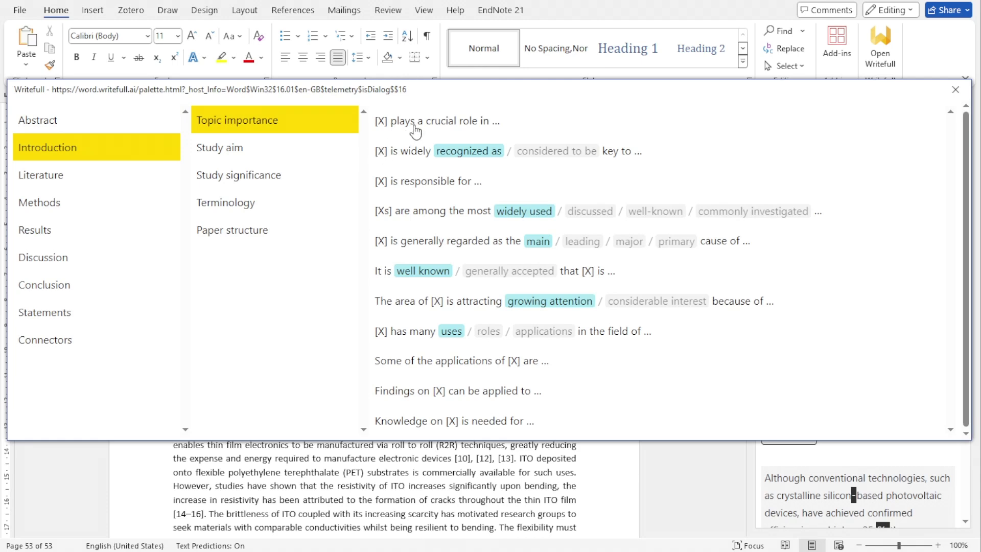
{"action": "left_click", "coordinate": [415, 131]}
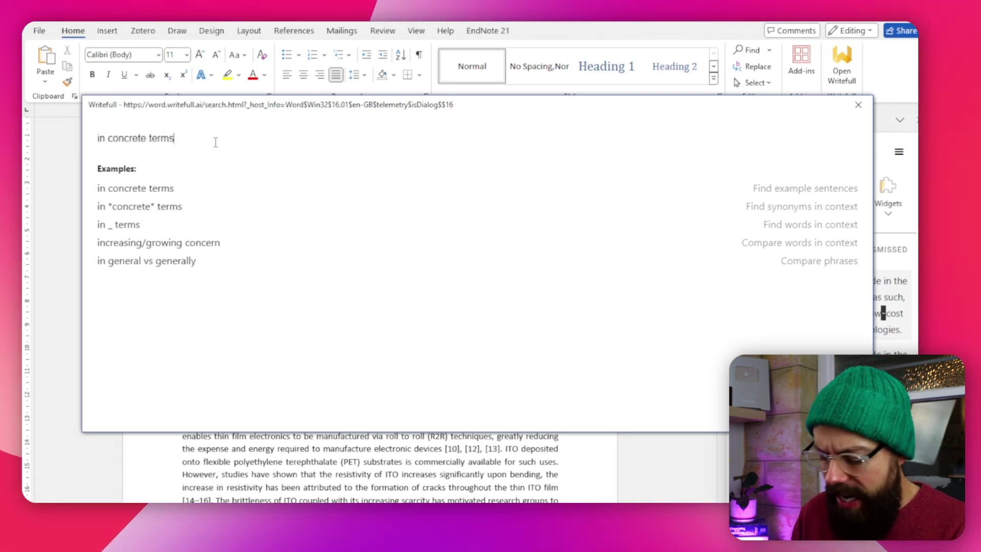
- Run a Writefull Language Search for 'in concrete terms', then close the search window
{"action": "key", "text": "Return"}
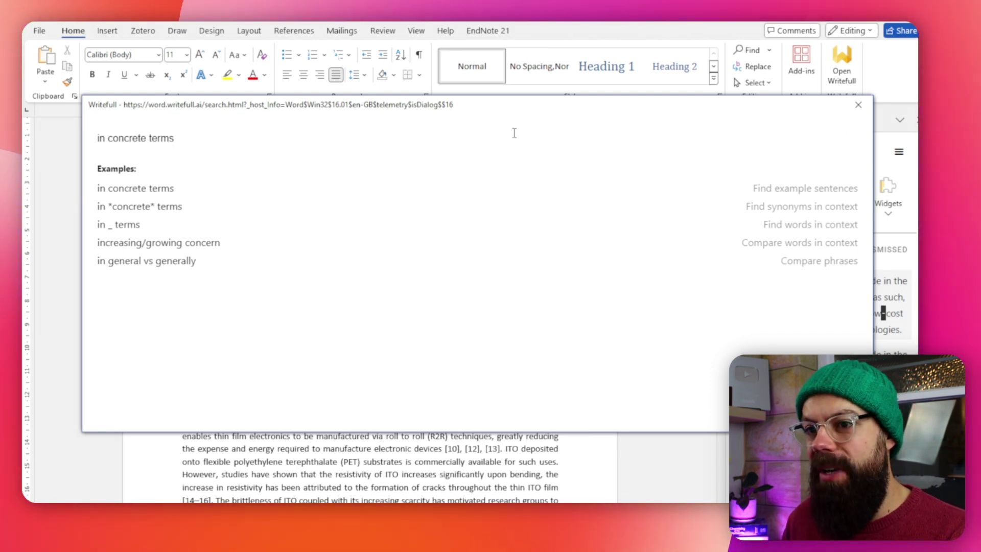
{"action": "left_click", "coordinate": [858, 105]}
{"action": "left_click", "coordinate": [888, 210]}
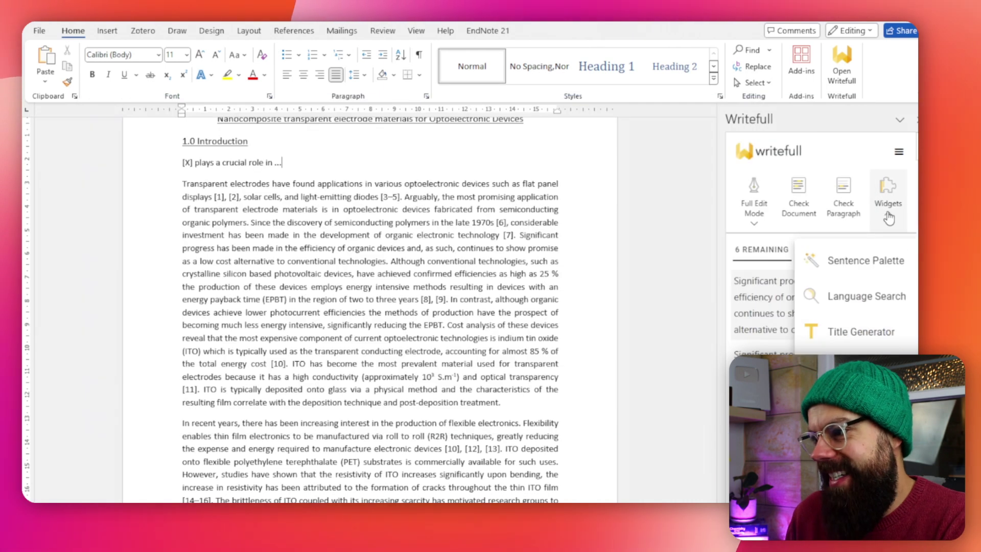
- Generate 'Transparent Electrode Fabrication in Optoelectronic Devices: Cost Analysis' from the first paragraph and copy it
{"action": "left_click", "coordinate": [862, 331]}
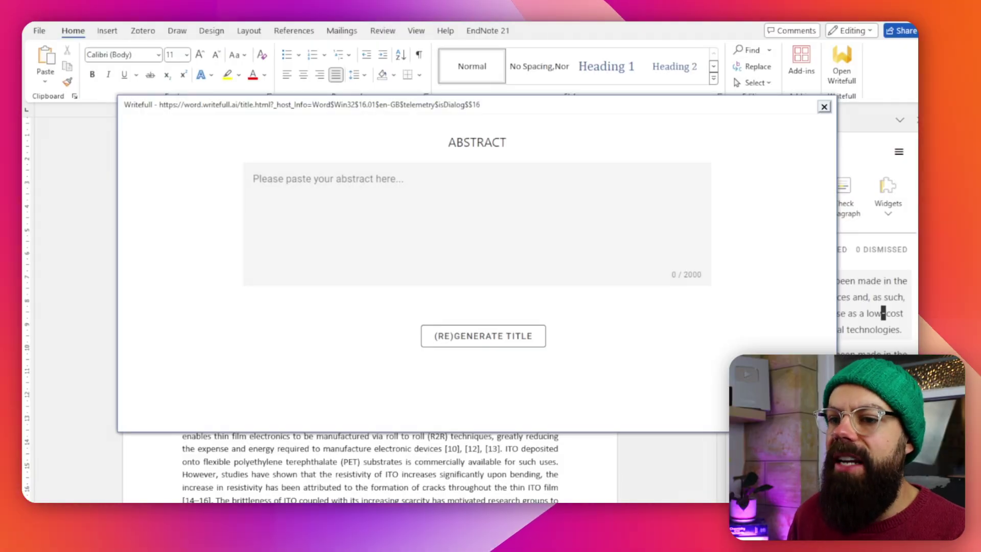
{"action": "left_click", "coordinate": [49, 225]}
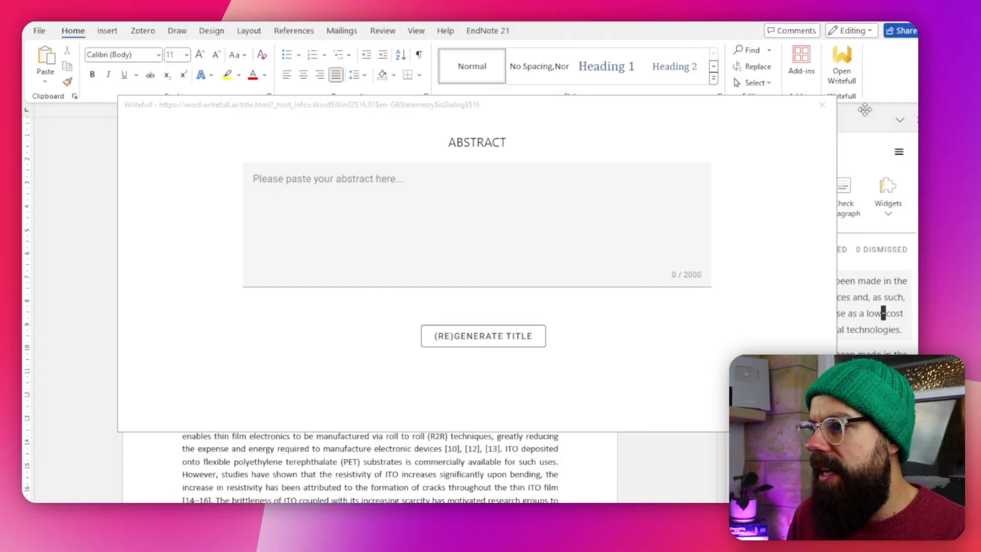
{"action": "left_click", "coordinate": [822, 105]}
{"action": "left_click_drag", "start_coordinate": [183, 184], "coordinate": [520, 405]}
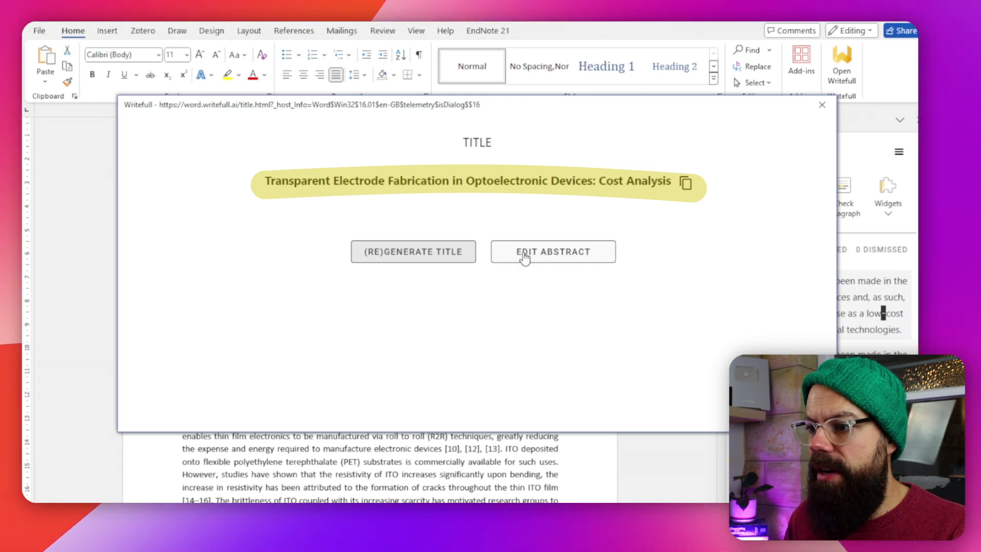
{"action": "left_click", "coordinate": [686, 183]}
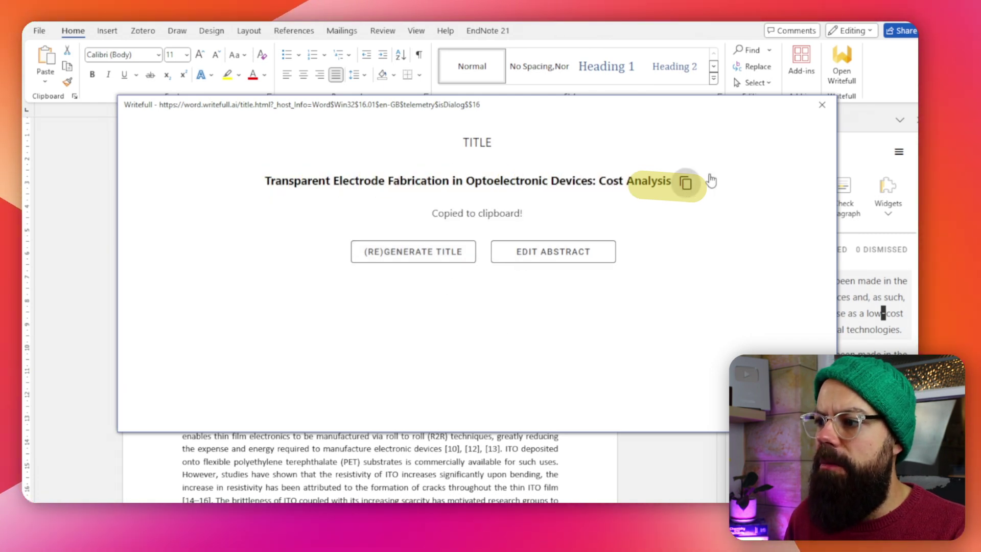
{"action": "left_click", "coordinate": [822, 104]}
{"action": "left_click", "coordinate": [371, 158]}
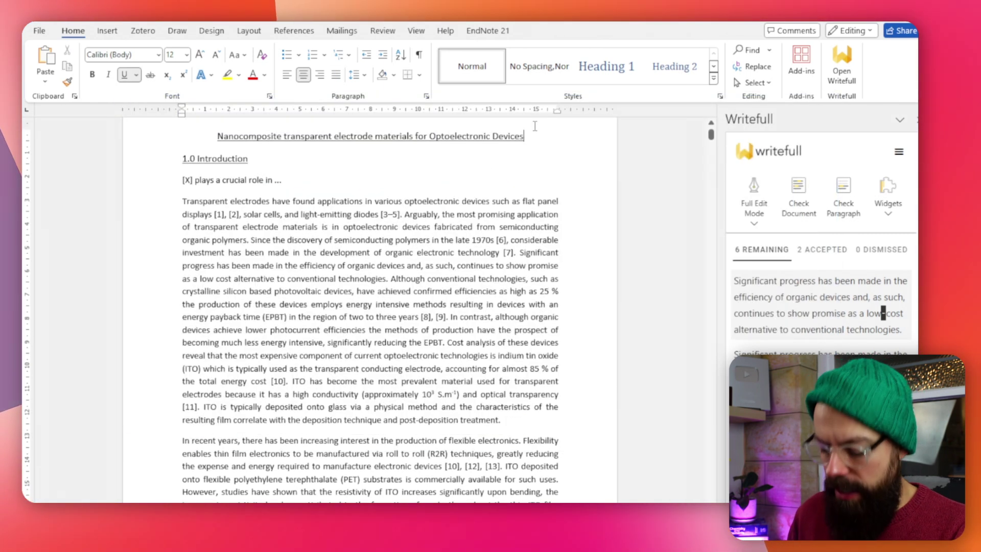
- Paste 'Transparent Electrode Fabrication in Optoelectronic Devices: Cost Analysis' beneath the original title
{"action": "key", "text": "ctrl+v"}
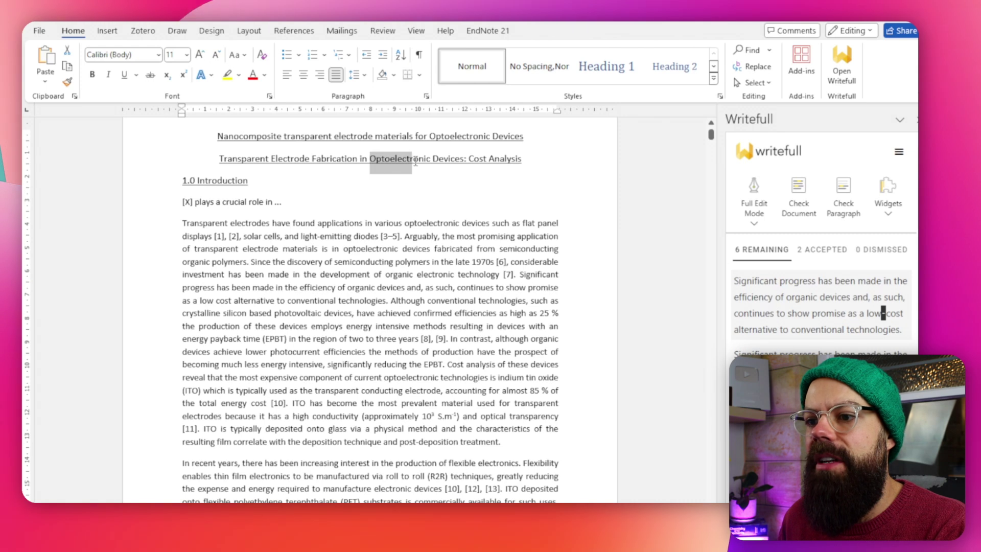
{"action": "left_click_drag", "start_coordinate": [415, 161], "coordinate": [418, 161]}
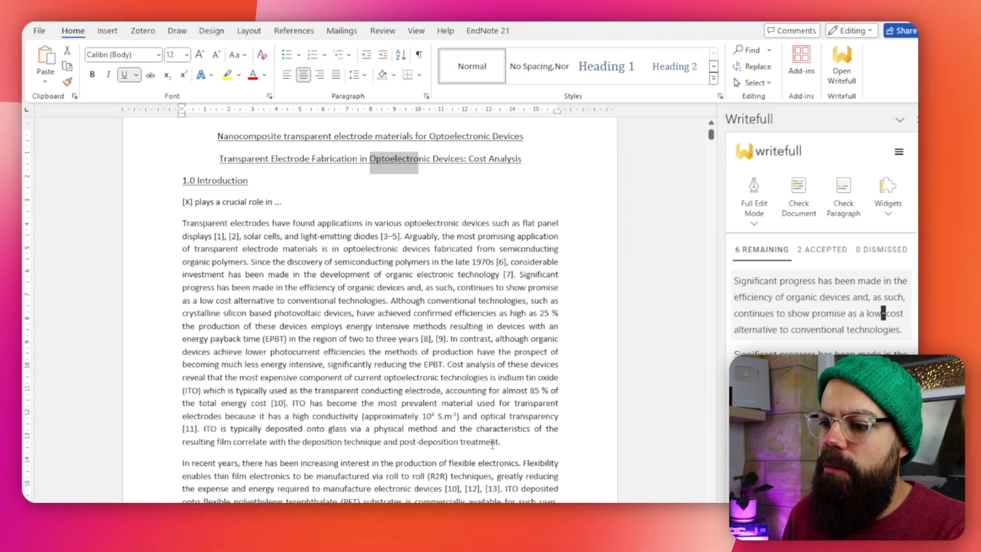
{"action": "left_click_drag", "start_coordinate": [503, 441], "coordinate": [183, 223]}
{"action": "left_click_drag", "start_coordinate": [219, 160], "coordinate": [526, 160]}
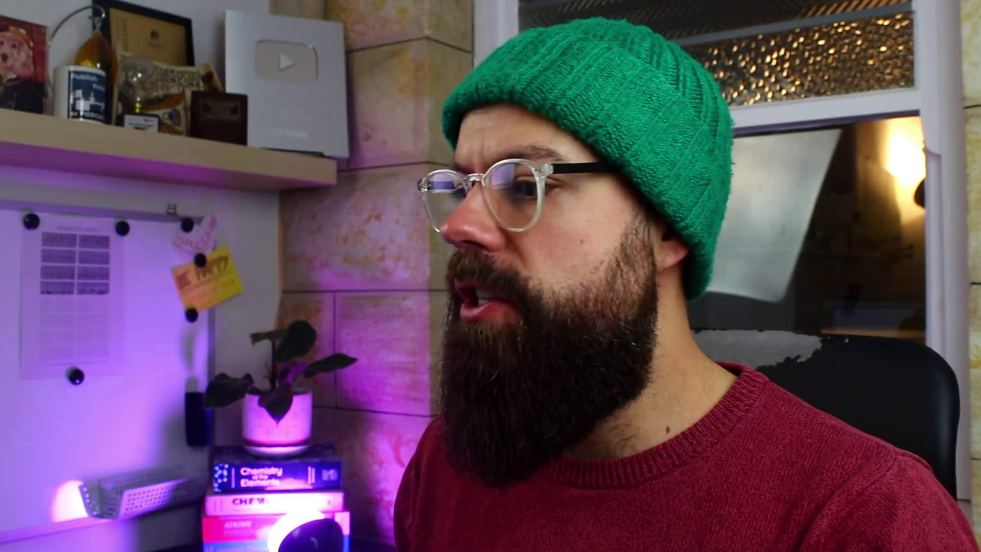
- Copy the 'In recent years' flexible-electronics paragraph
{"action": "left_click", "coordinate": [902, 212]}
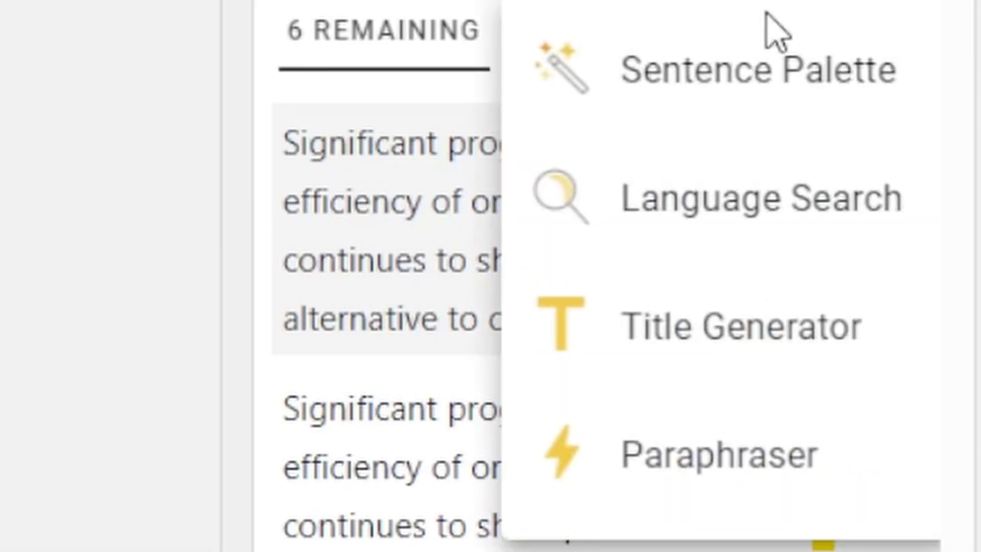
{"action": "left_click", "coordinate": [716, 450]}
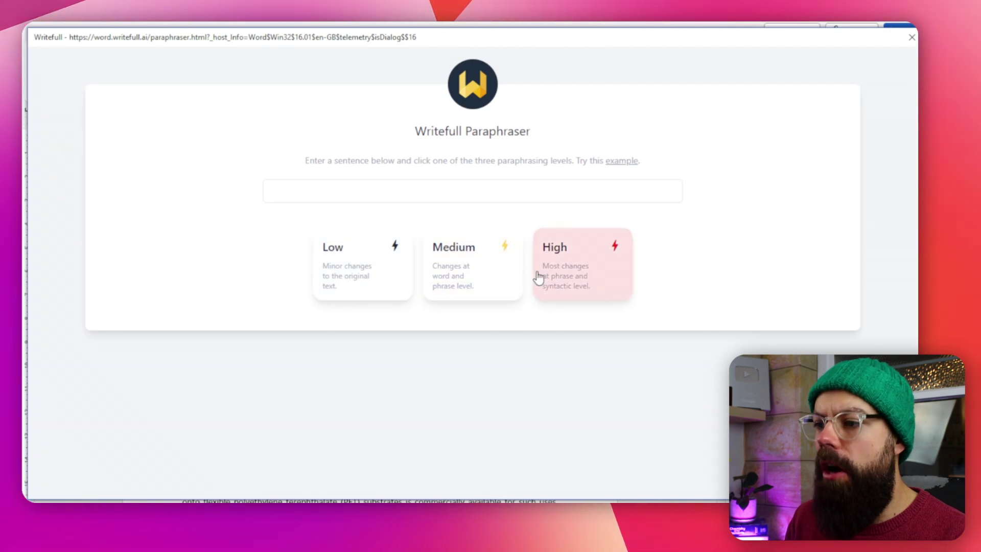
{"action": "left_click", "coordinate": [912, 38]}
{"action": "right_click", "coordinate": [391, 462]}
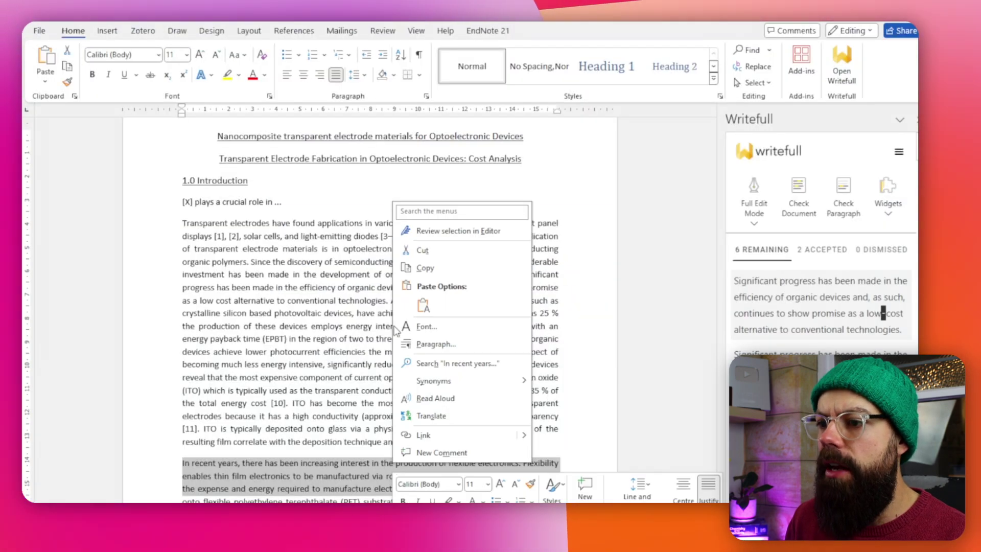
{"action": "left_click", "coordinate": [421, 268]}
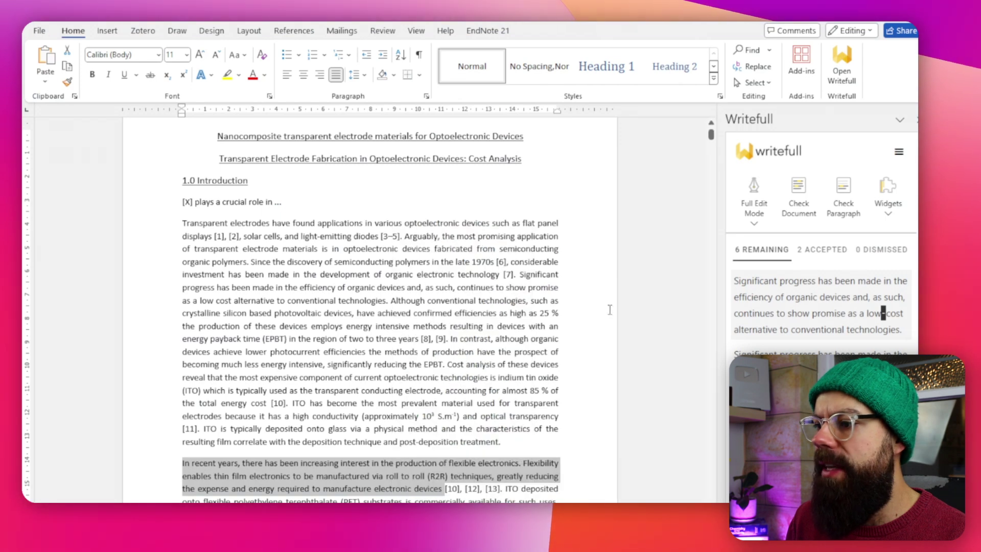
- Paste the paragraph into Writefull's Paraphraser and rewrite it at the Low level
{"action": "left_click", "coordinate": [889, 210]}
{"action": "left_click", "coordinate": [868, 329]}
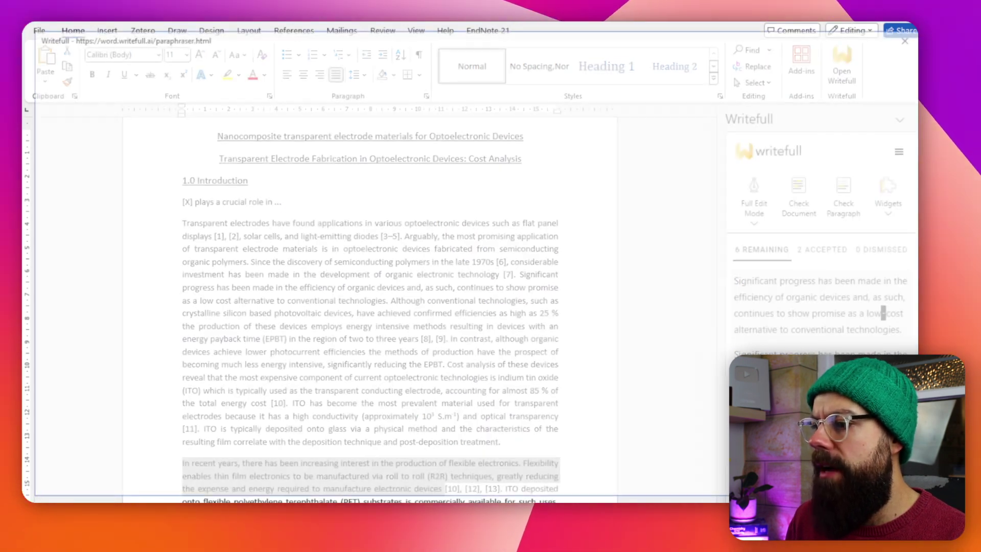
{"action": "left_click", "coordinate": [350, 193]}
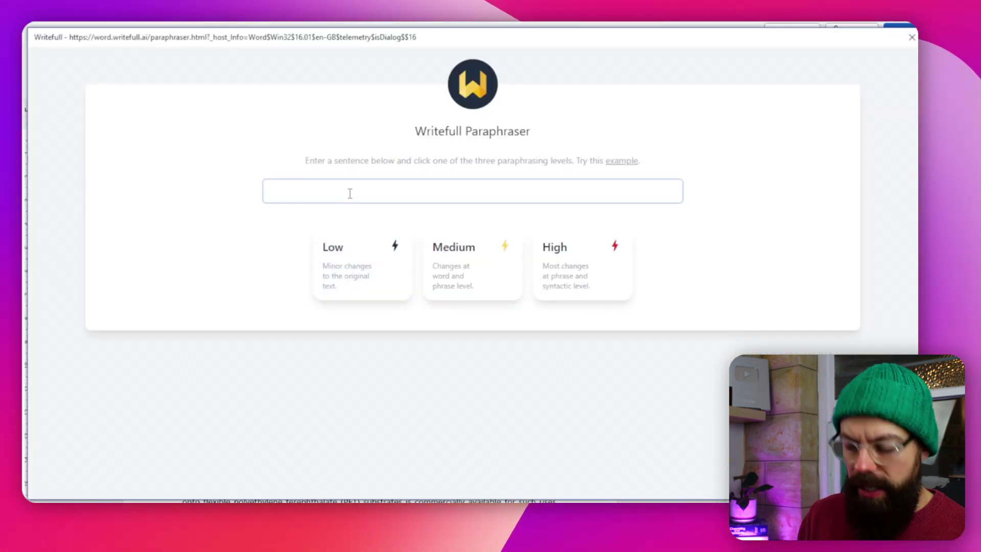
{"action": "key", "text": "ctrl+v"}
{"action": "left_click", "coordinate": [354, 294]}
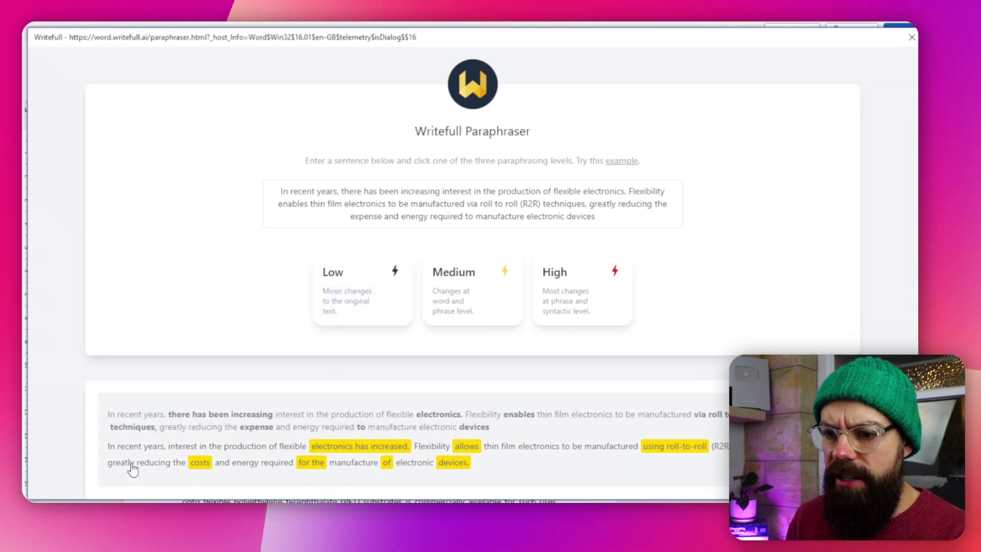
{"action": "scroll", "coordinate": [132, 468], "scroll_direction": "down", "scroll_amount": 4}
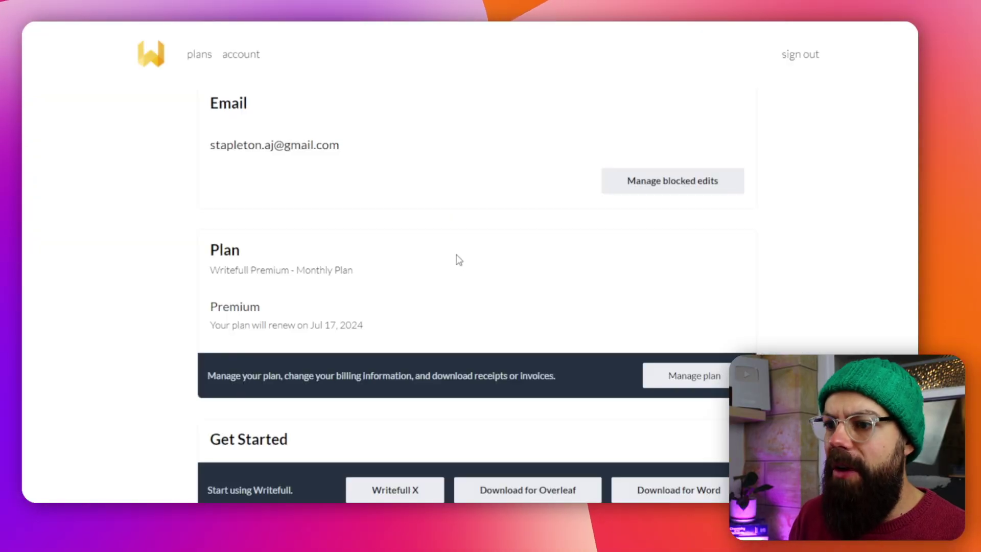
- Go to Writefull X and browse its Title Generator, Paraphraser, Academizer and GPT Detector cards
{"action": "scroll", "coordinate": [458, 258], "scroll_direction": "down", "scroll_amount": 3}
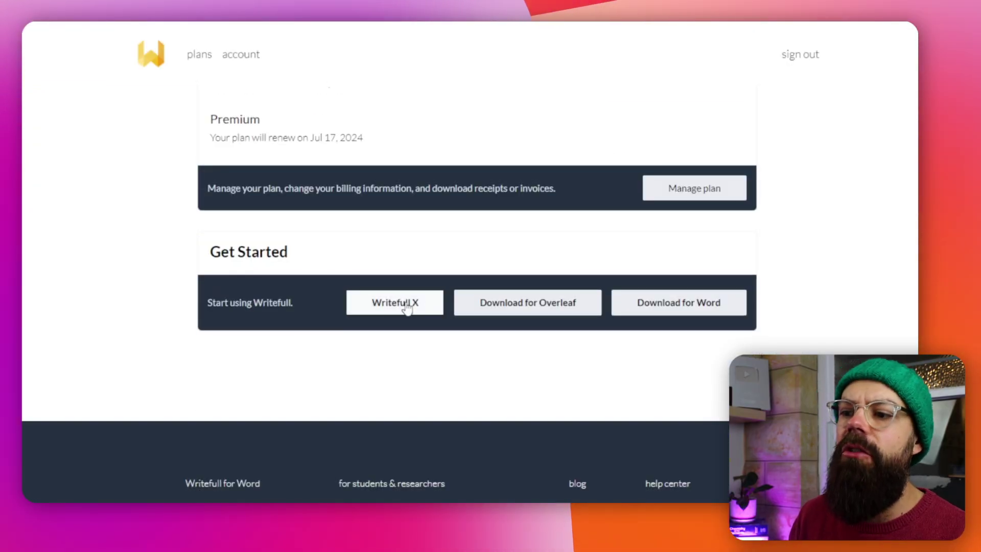
{"action": "left_click", "coordinate": [383, 306]}
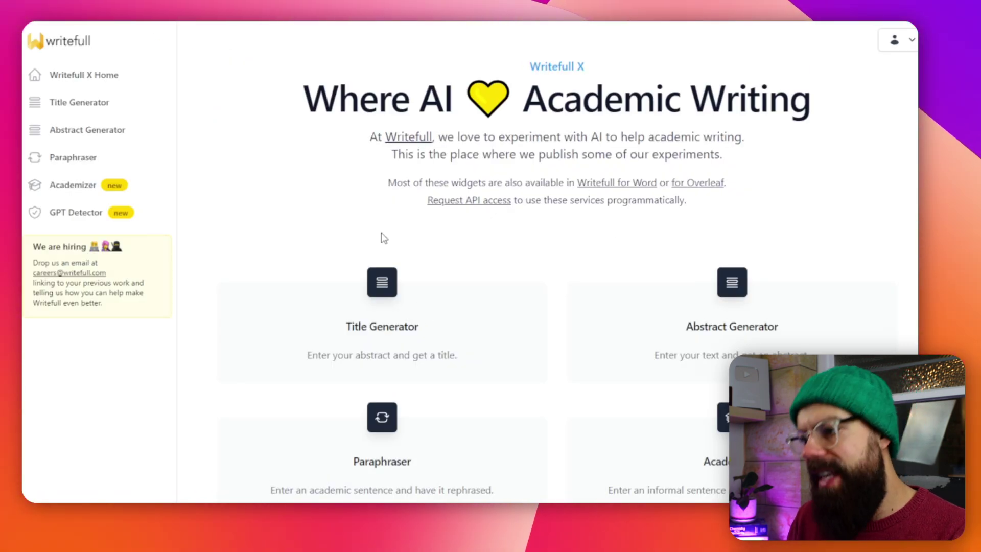
{"action": "scroll", "coordinate": [388, 276], "scroll_direction": "down", "scroll_amount": 2}
{"action": "scroll", "coordinate": [539, 252], "scroll_direction": "down", "scroll_amount": 1}
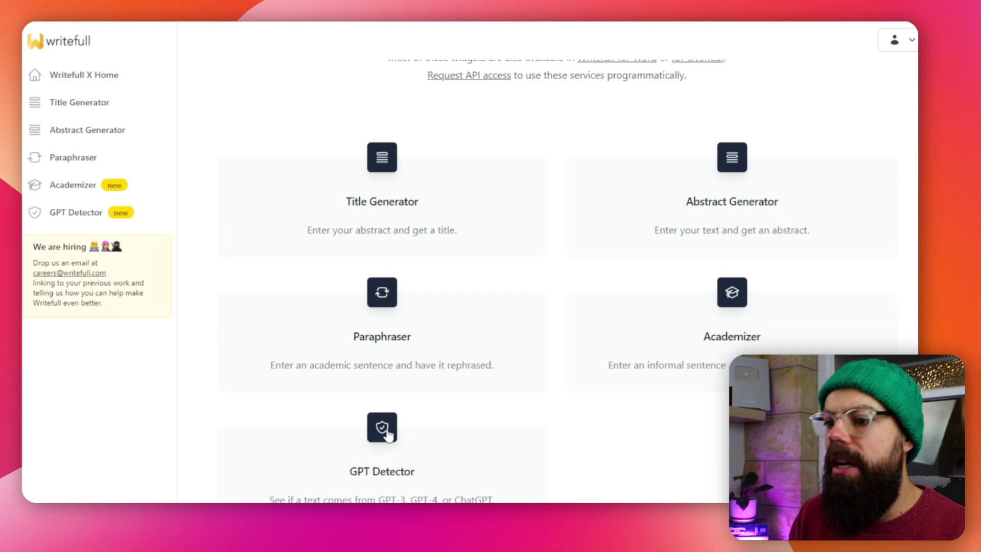
{"action": "scroll", "coordinate": [570, 411], "scroll_direction": "up", "scroll_amount": 4}
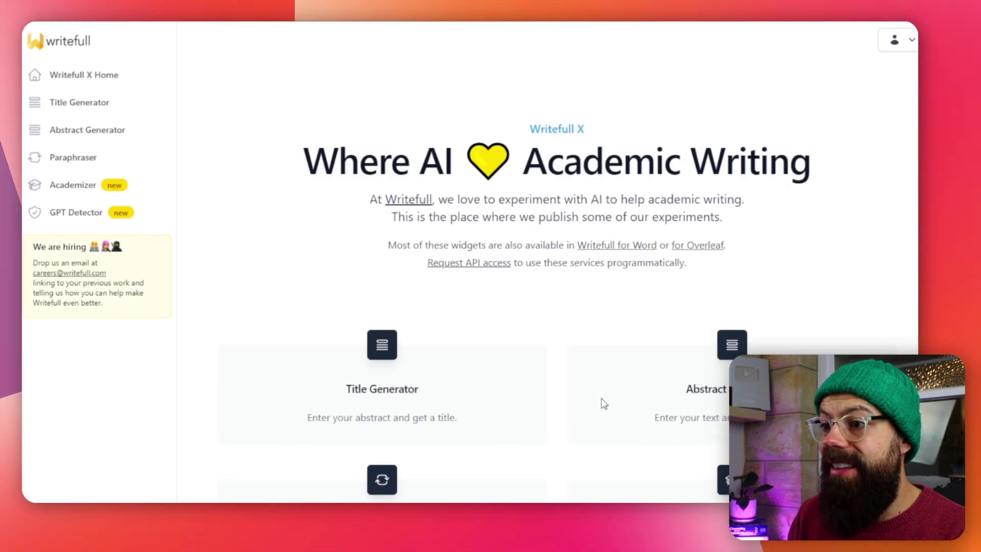
{"action": "scroll", "coordinate": [577, 419], "scroll_direction": "down", "scroll_amount": 4}
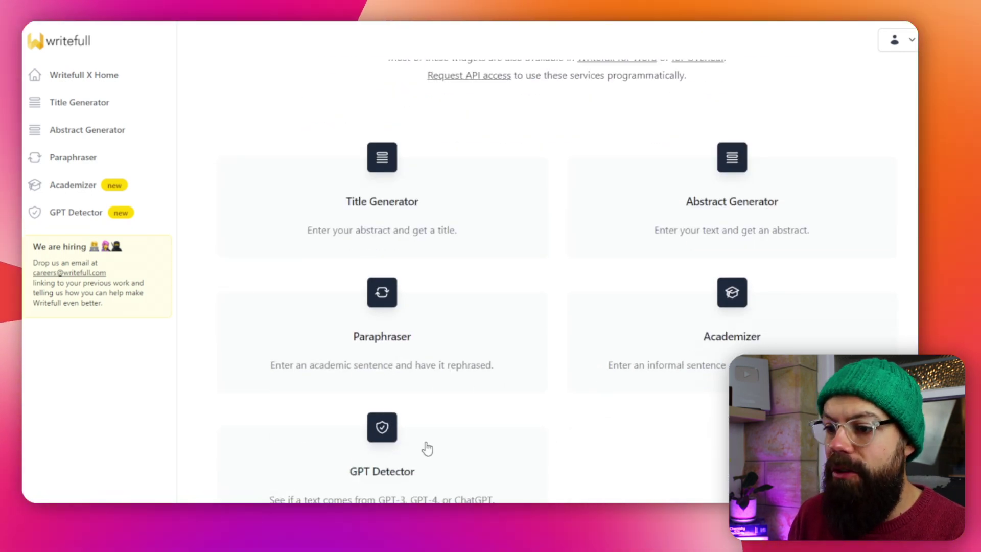
- Open the GPT Detector and place the cursor in its empty text box
{"action": "left_click", "coordinate": [392, 437]}
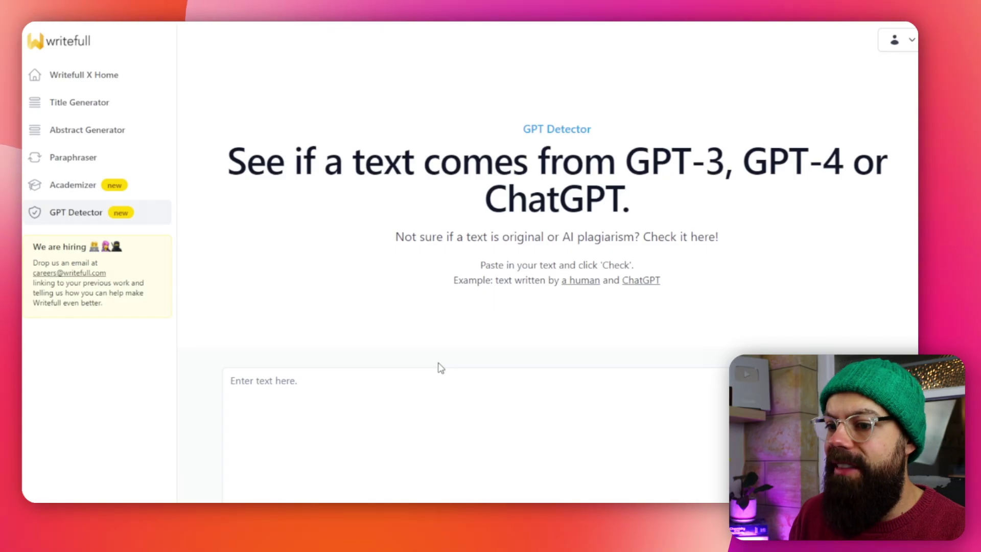
{"action": "left_click", "coordinate": [432, 375]}
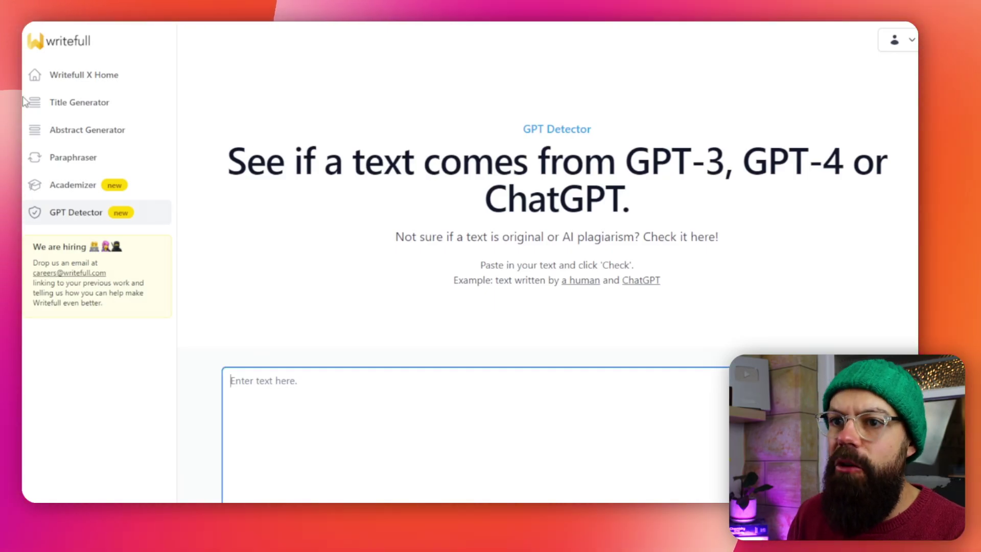